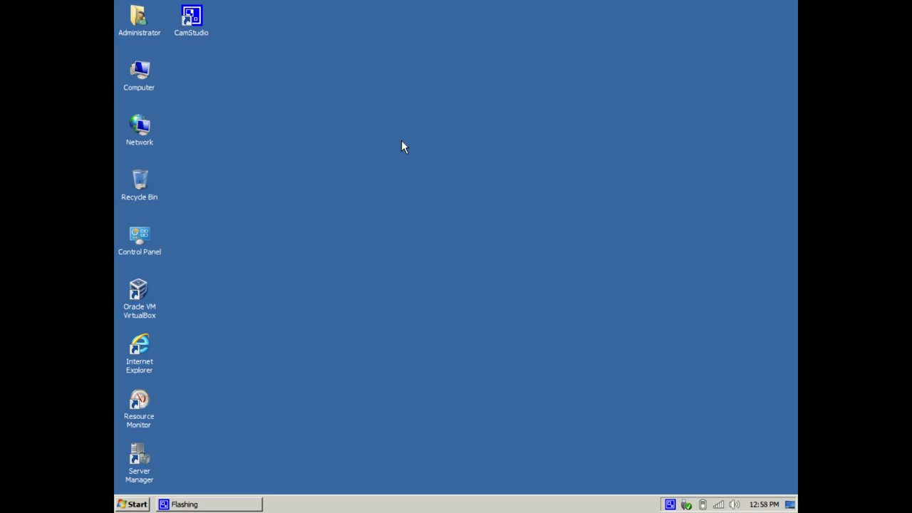
Open Internet Explorer and go to the website lucersoft.com
double_click(147, 356)
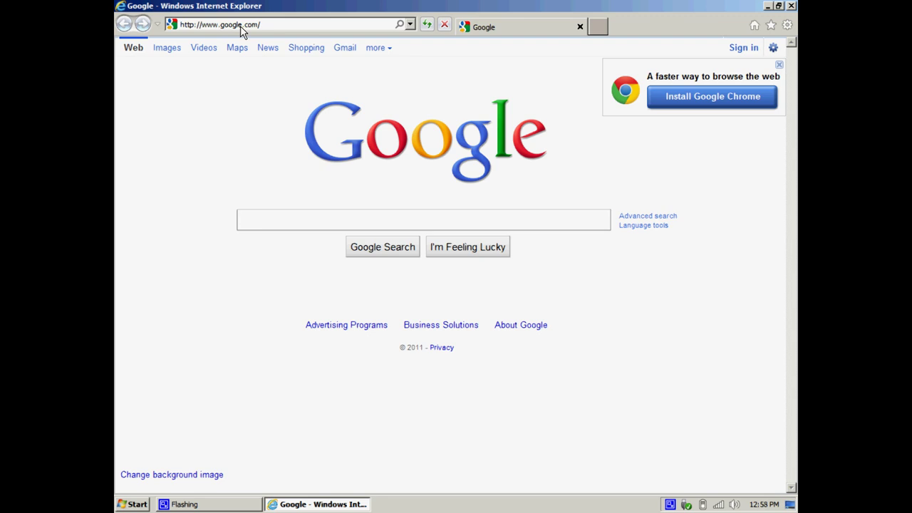
left_click(240, 26)
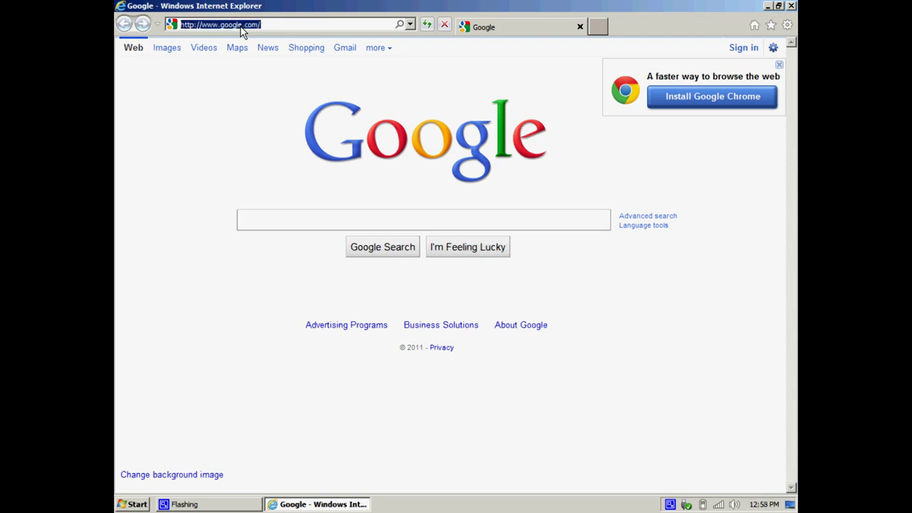
type("lucers")
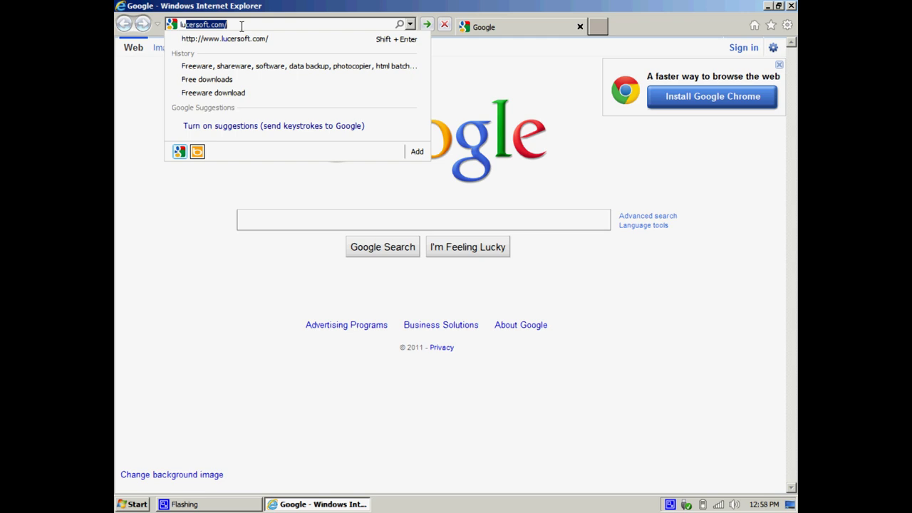
type("oft.com/")
key("Return")
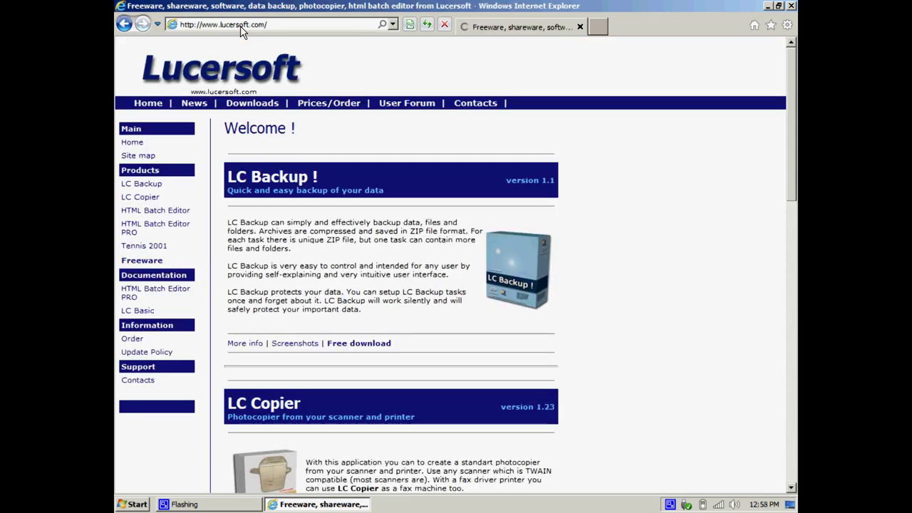
Download LCISOCreator.zip from the site's Freeware page and save it
left_click(132, 261)
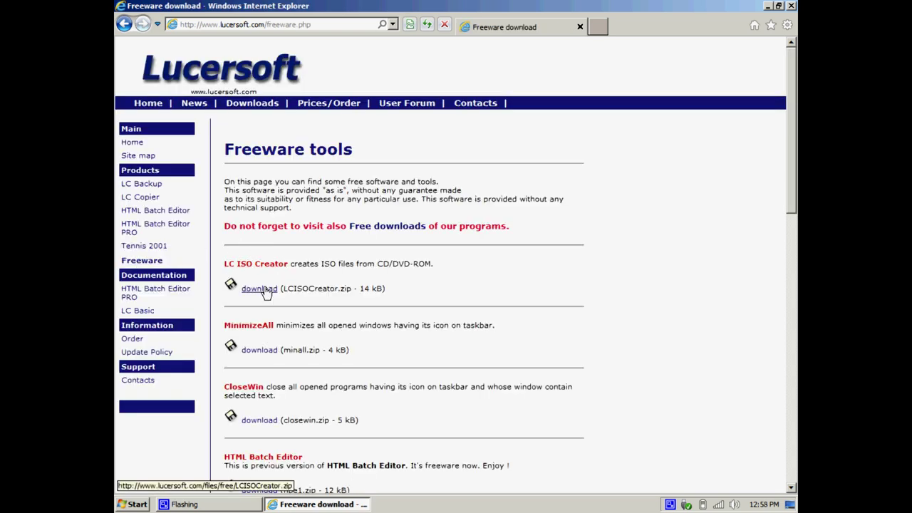
left_click(259, 288)
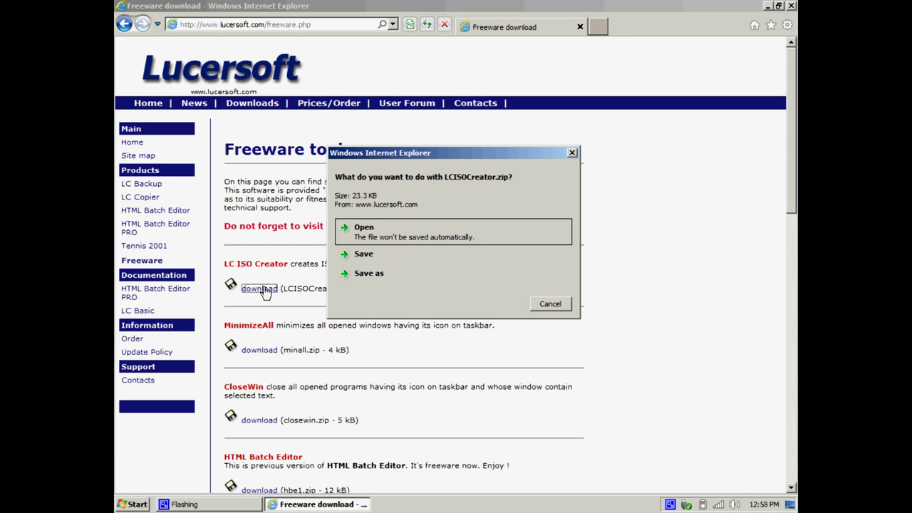
left_click(363, 254)
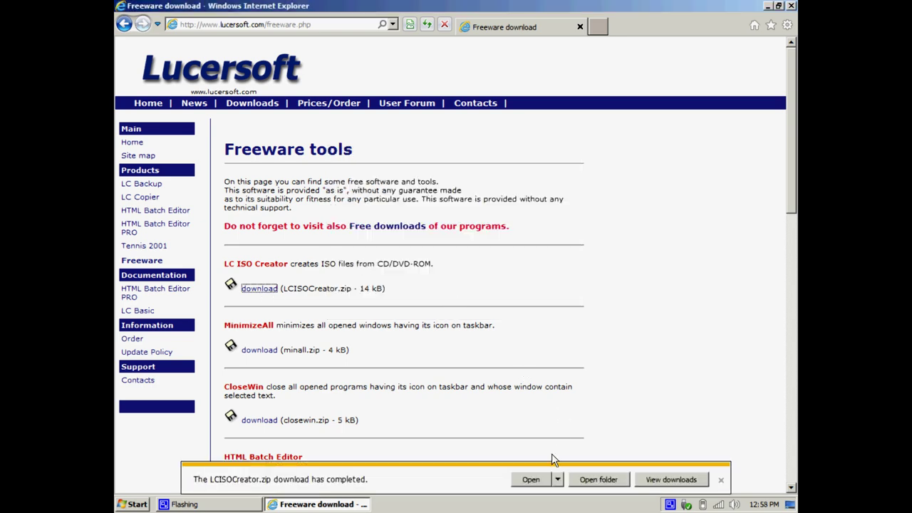
Open the downloaded archive, copy the LCISOCreator application to the desktop and place its icon apart from the others
left_click(539, 480)
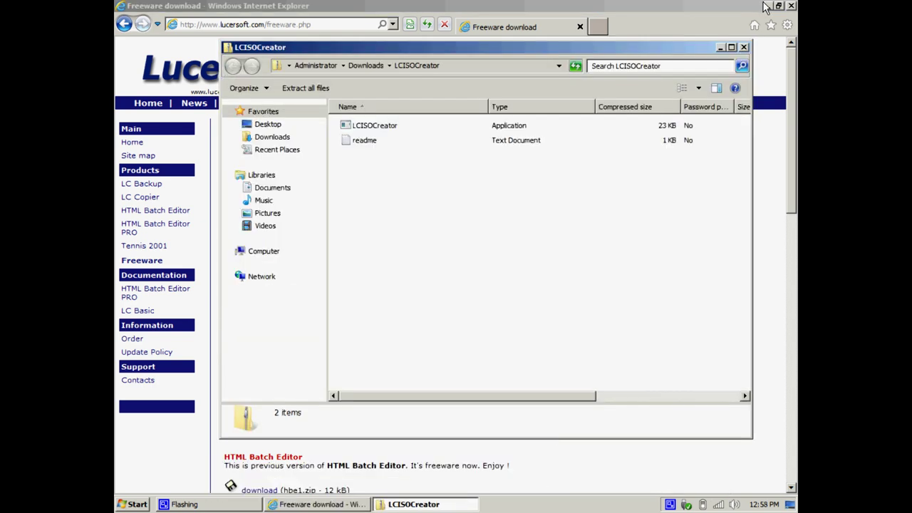
left_click(767, 6)
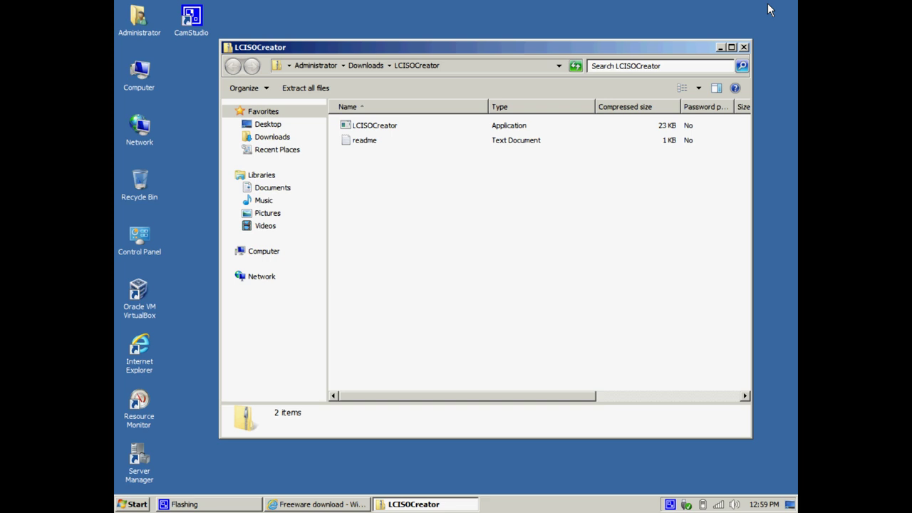
left_click(363, 127)
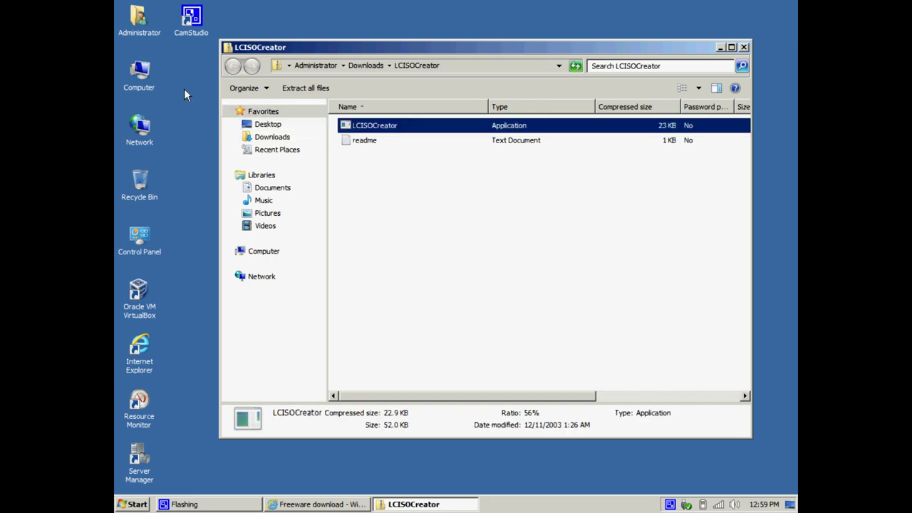
left_click_drag(184, 89, 188, 89)
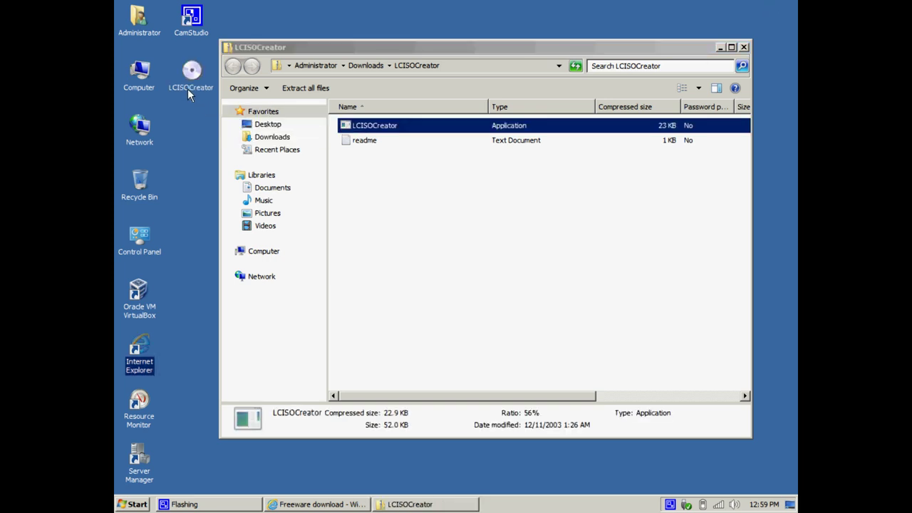
left_click(745, 48)
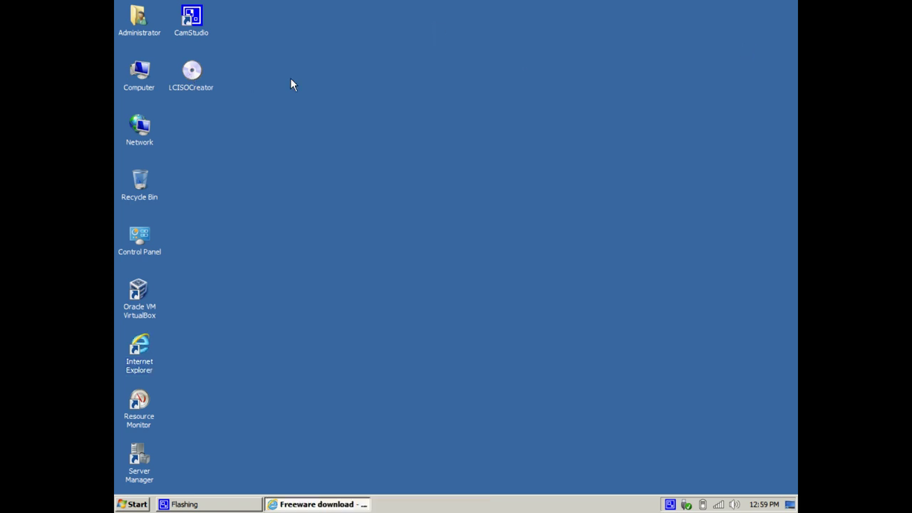
left_click_drag(191, 72, 326, 131)
Show the computer's drives, select DVD RW Drive (E:) and dismiss AutoPlay for the inserted disc
double_click(140, 77)
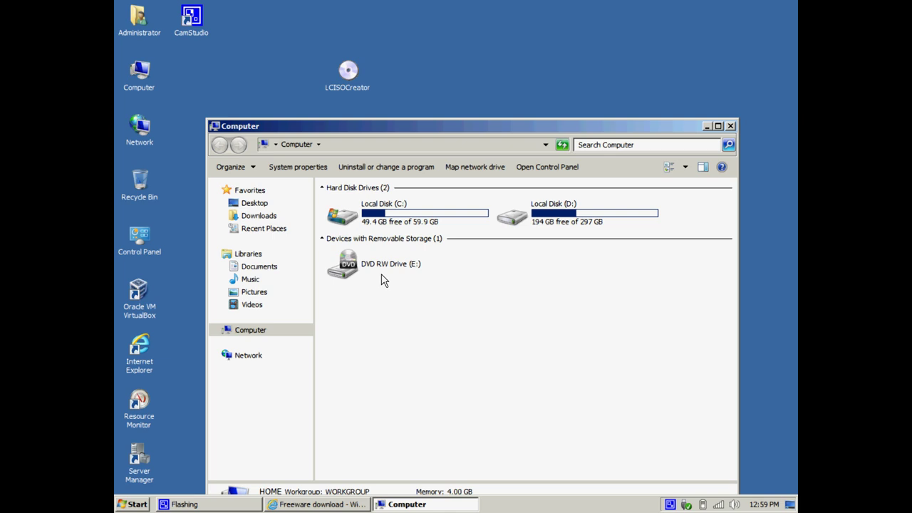
left_click(355, 268)
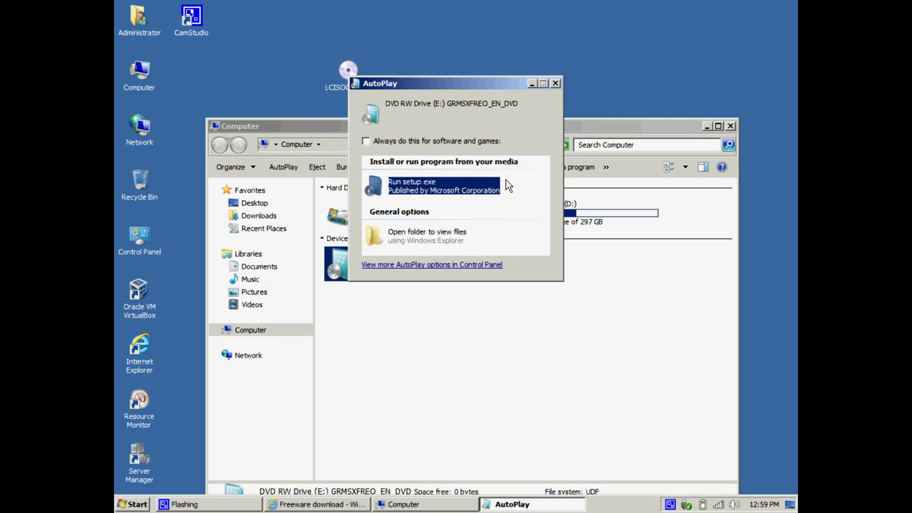
left_click(554, 83)
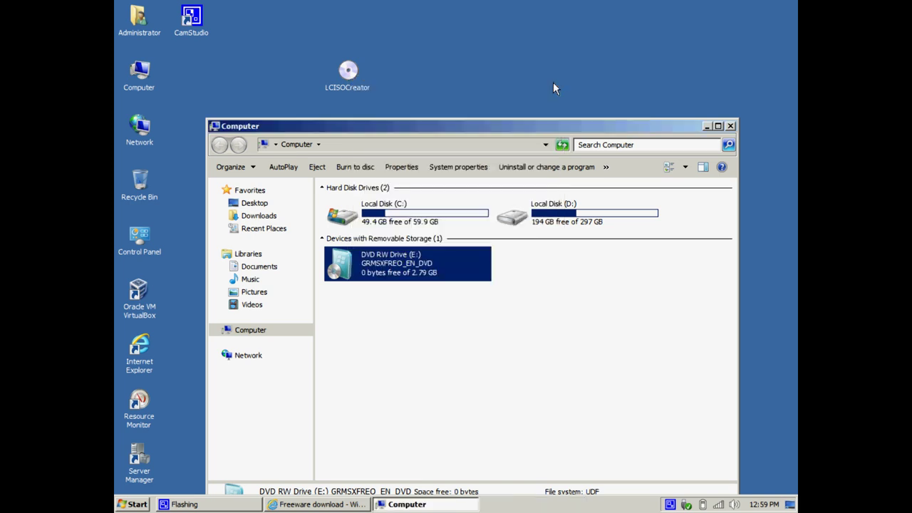
Run LCISOCreator from the desktop and choose E:\ - GRMSXFREO_EN_DVD as the source disc
double_click(352, 80)
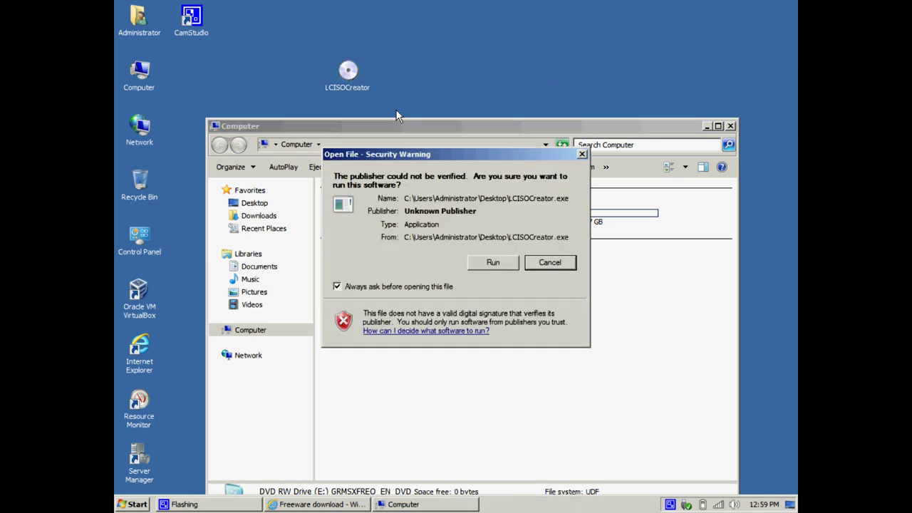
left_click(492, 262)
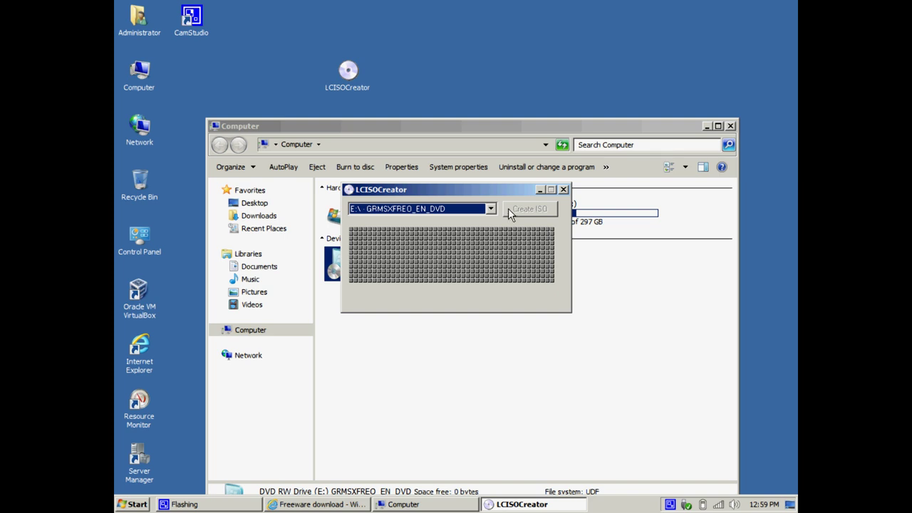
left_click(490, 209)
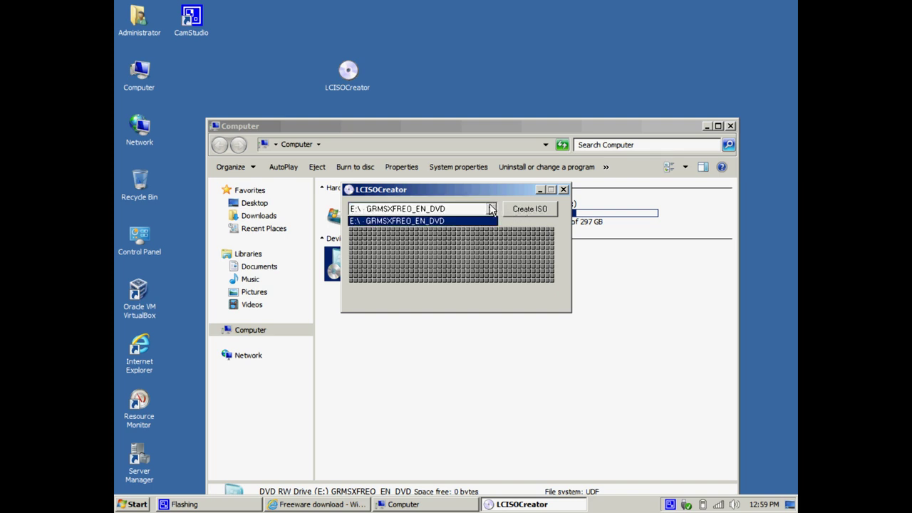
left_click(480, 221)
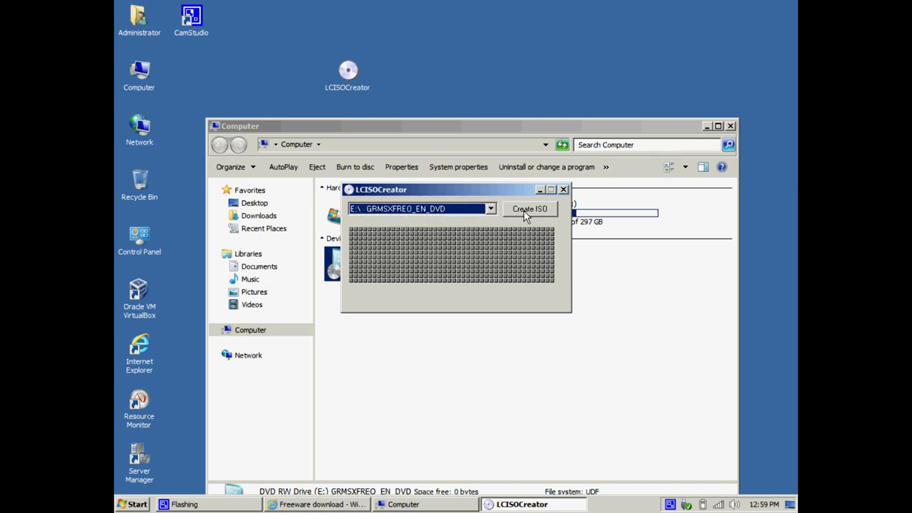
Create an ISO image of the disc on the desktop named server2008, and close LCISOCreator and the Computer window
left_click(525, 215)
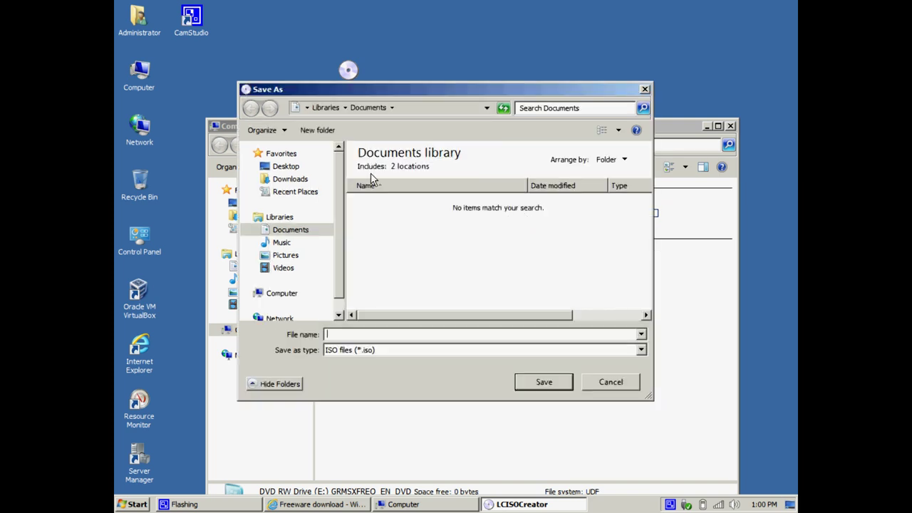
left_click(286, 167)
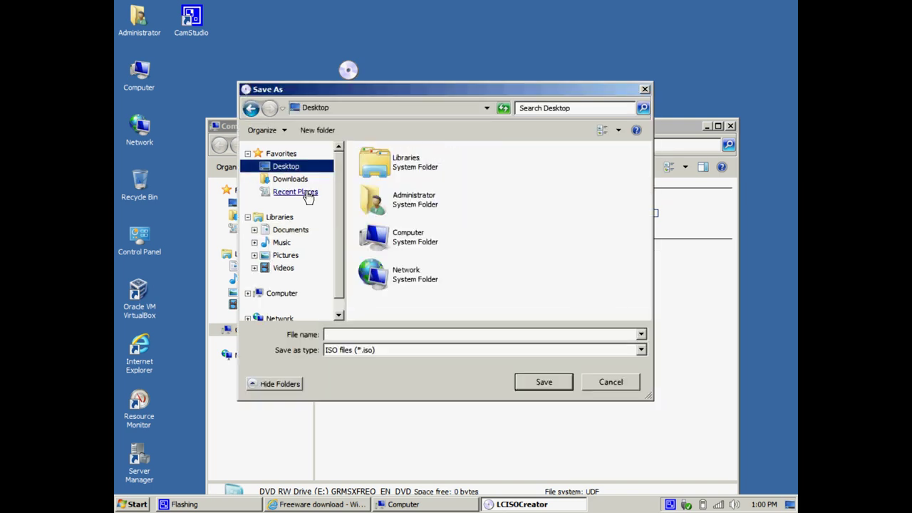
left_click(354, 334)
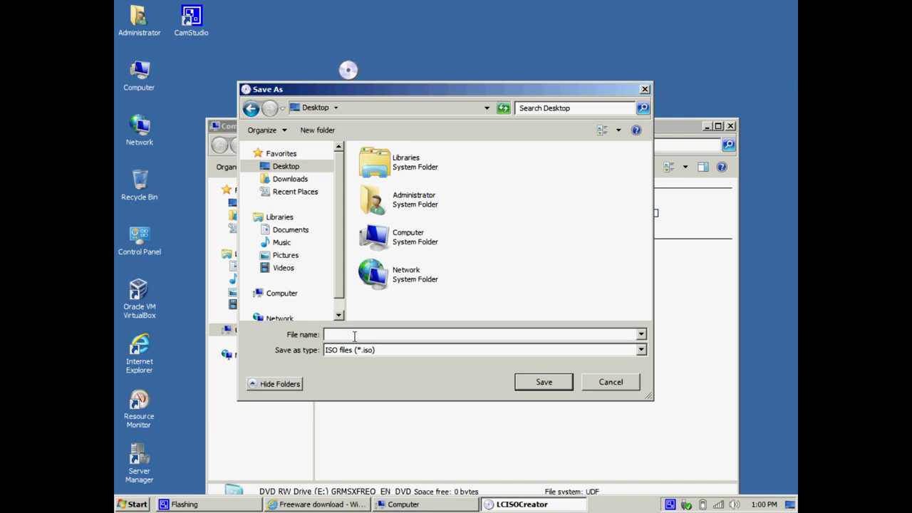
type("server")
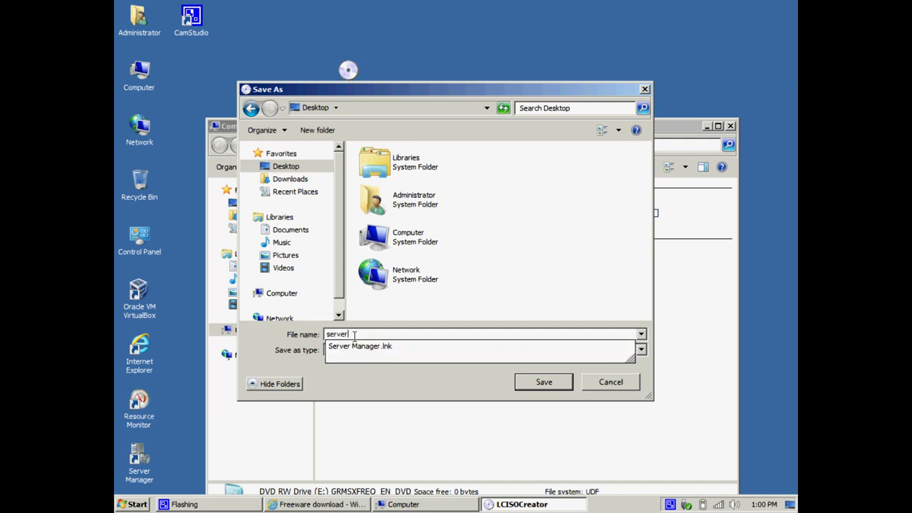
type("2008")
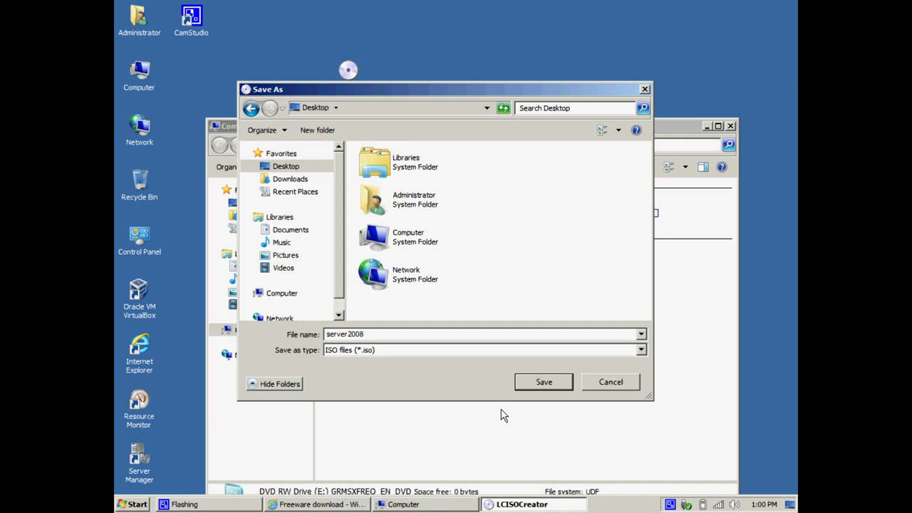
left_click(541, 383)
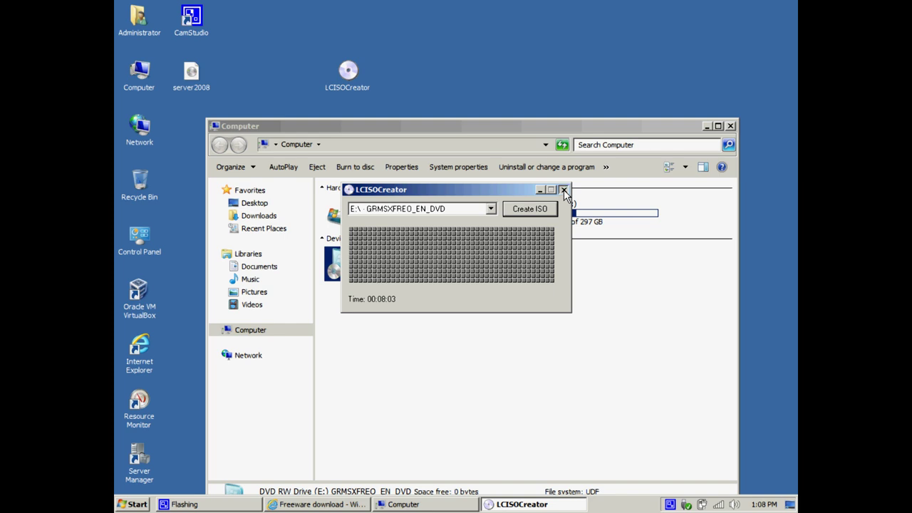
left_click(564, 190)
left_click(730, 126)
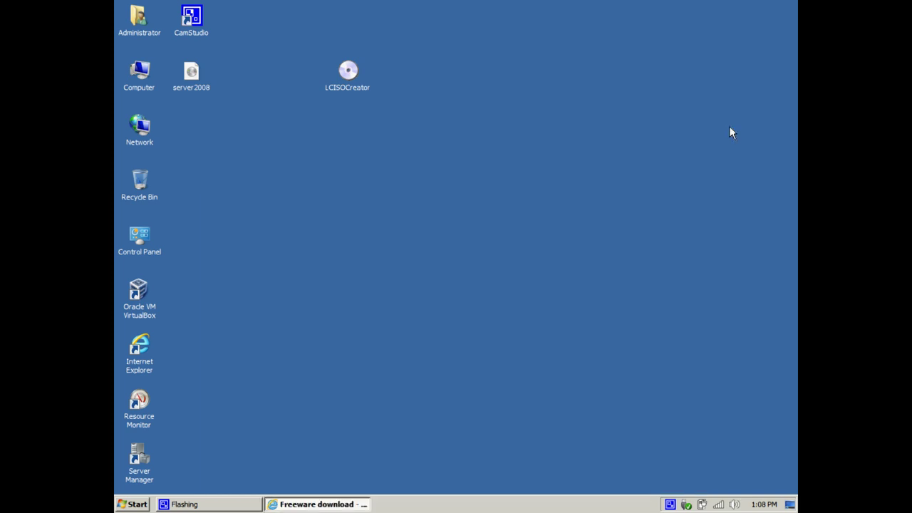
Look at the actions available for the server2008 image file on the desktop, without choosing any
left_click(194, 79)
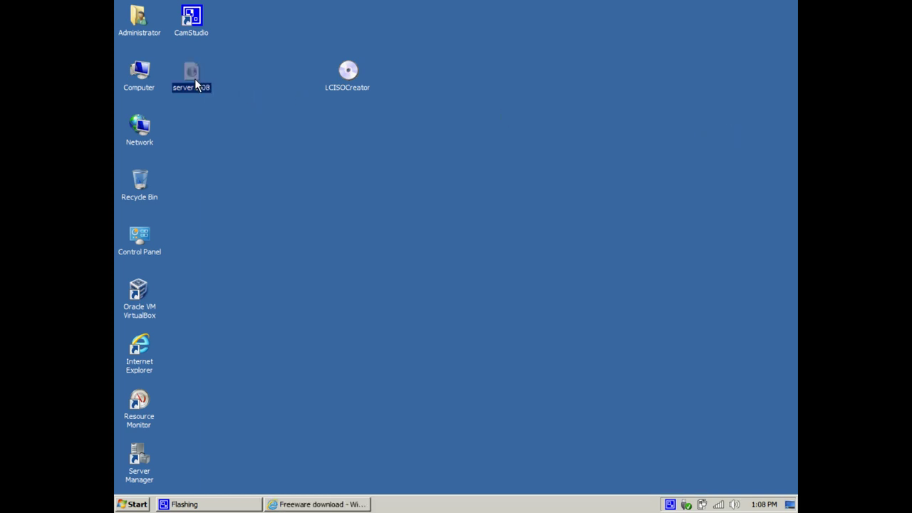
right_click(195, 82)
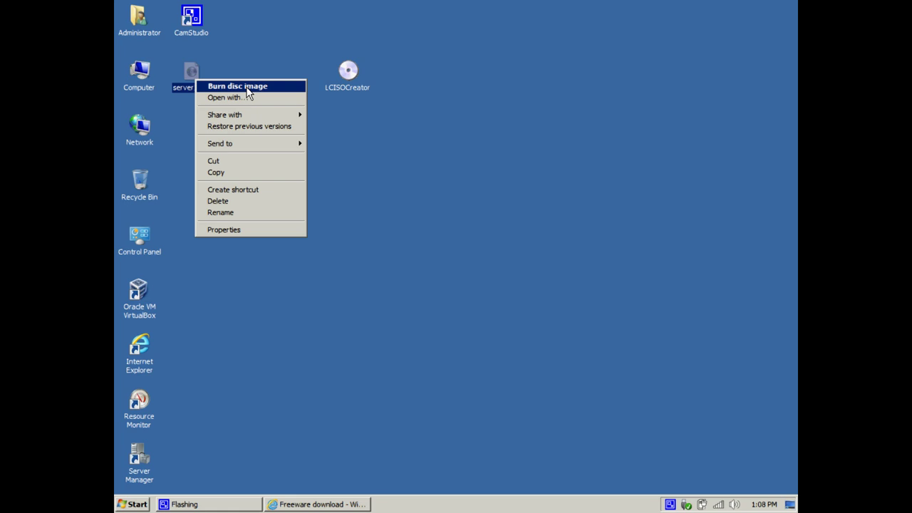
left_click(239, 50)
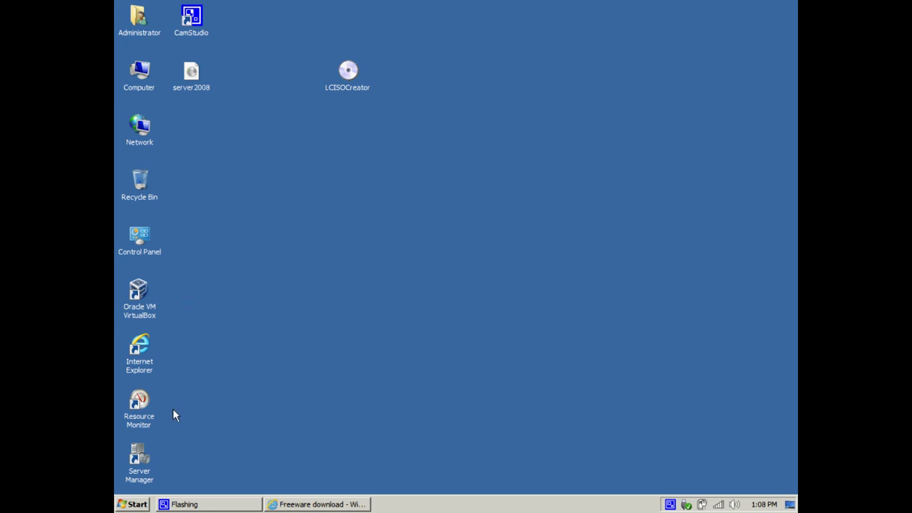
Switch back to Internet Explorer and go to the website slysoft.com
left_click(282, 503)
left_click(211, 28)
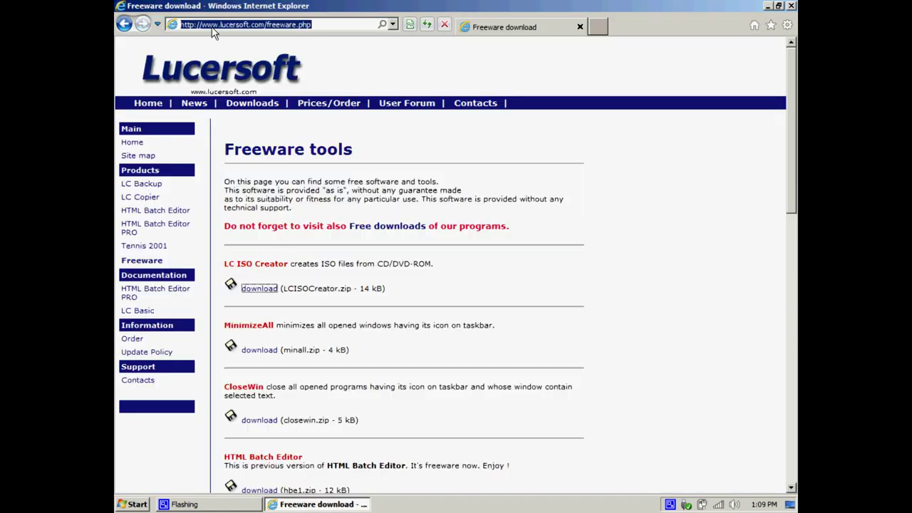
type("slysoft.com/")
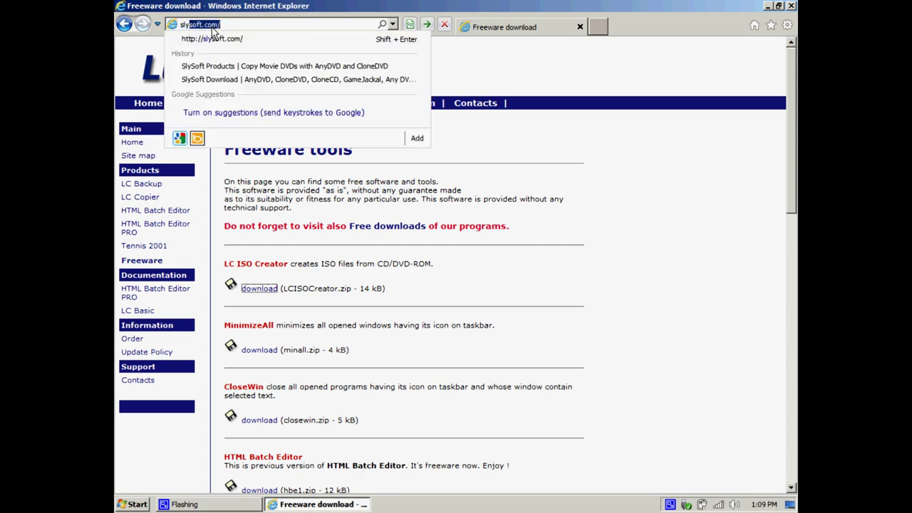
key("Return")
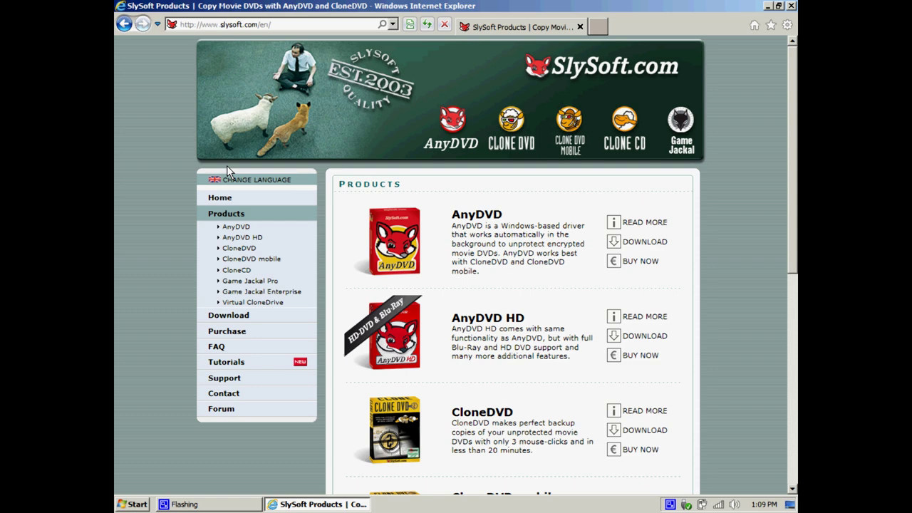
Download the freeware Virtual CloneDrive installer, SetupVirtualCloneDrive5450.exe, from the site's Download page and save it
left_click(234, 321)
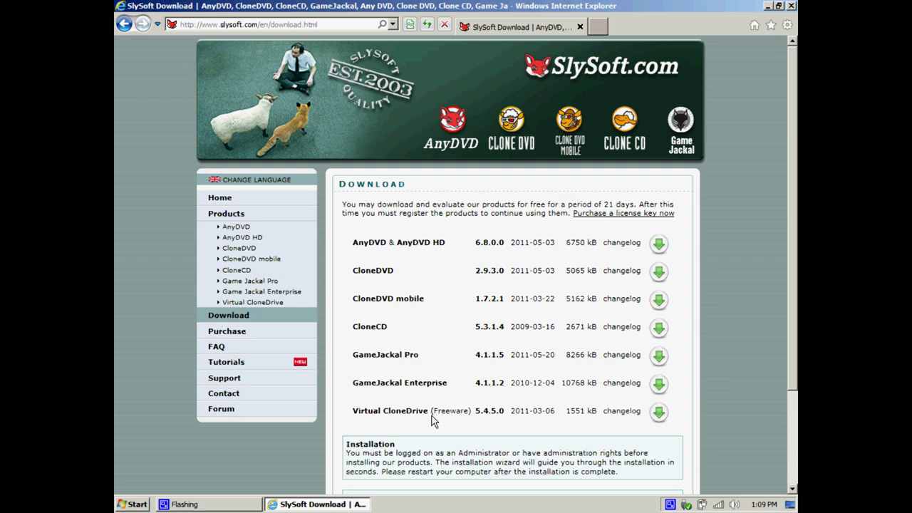
left_click(659, 413)
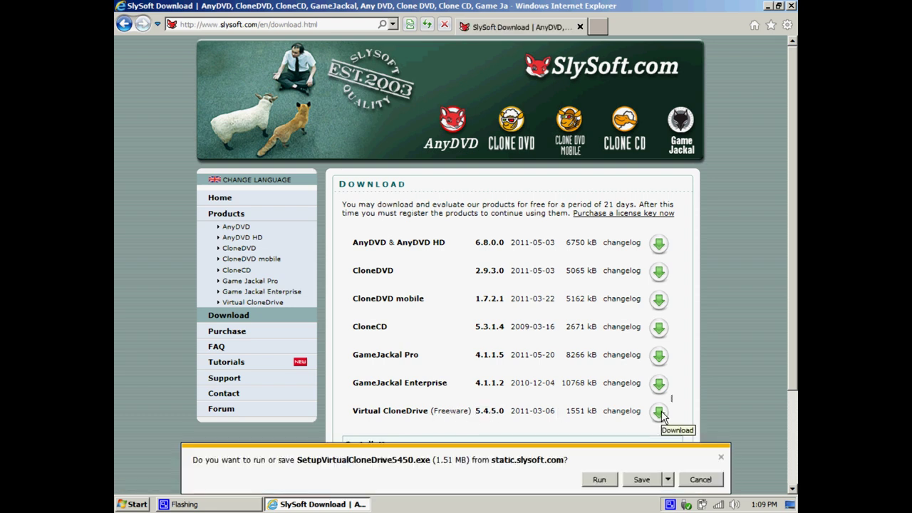
left_click(638, 478)
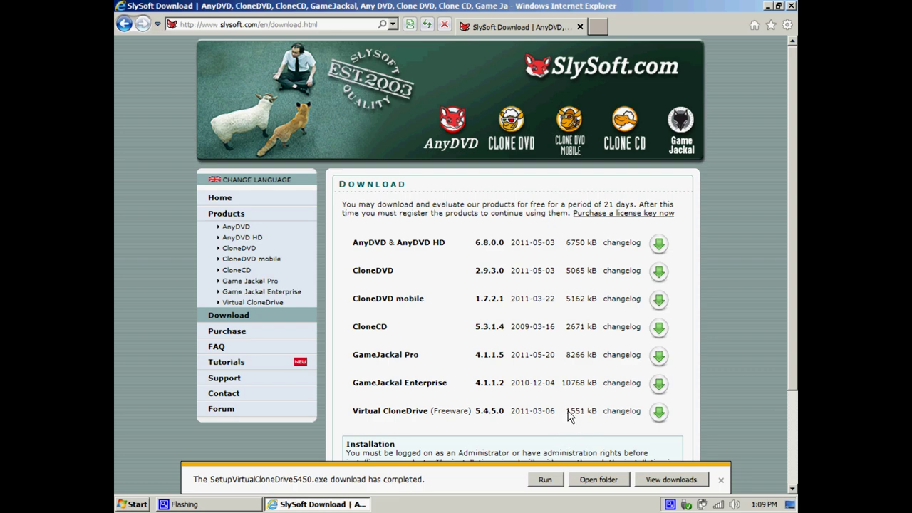
Run the downloaded Virtual CloneDrive installer and start a Full installation with the default file associations and desktop icon
left_click(545, 479)
left_click(537, 332)
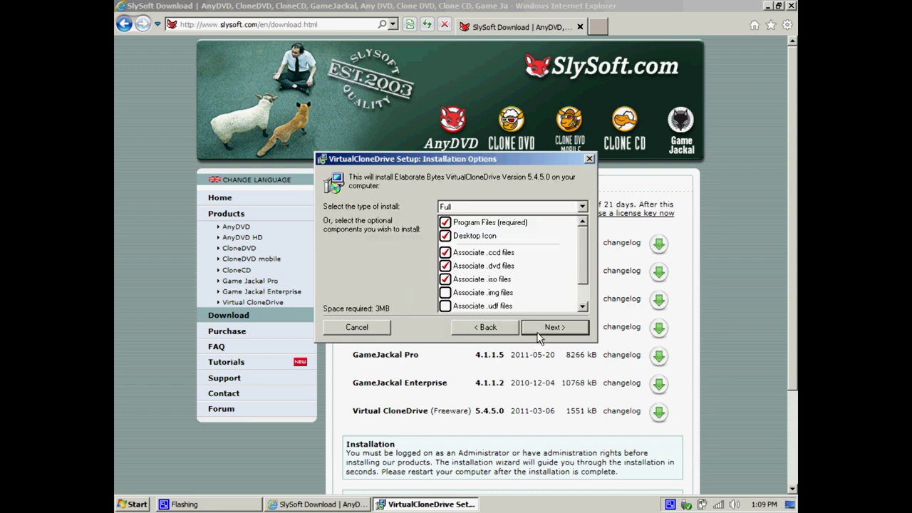
left_click(538, 333)
left_click(538, 333)
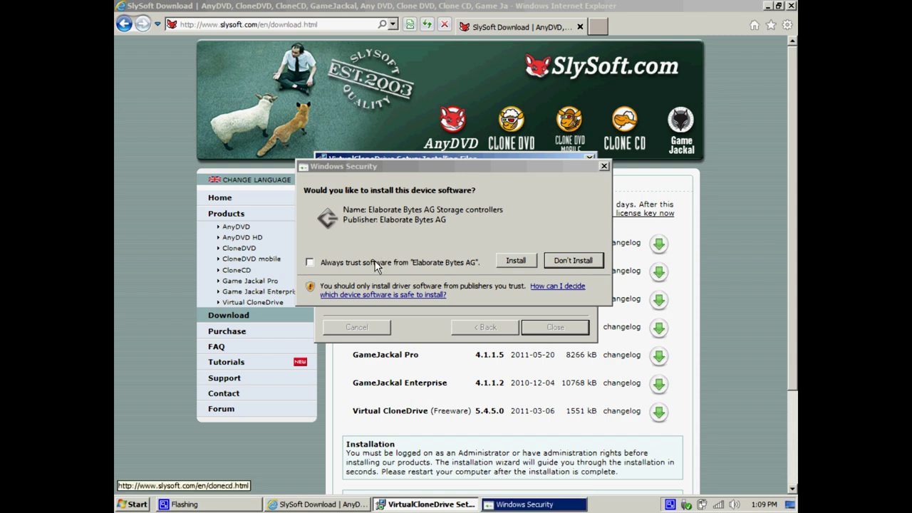
Always trust software from Elaborate Bytes AG, install its storage controller driver, and close Internet Explorer and the completed setup
left_click(374, 263)
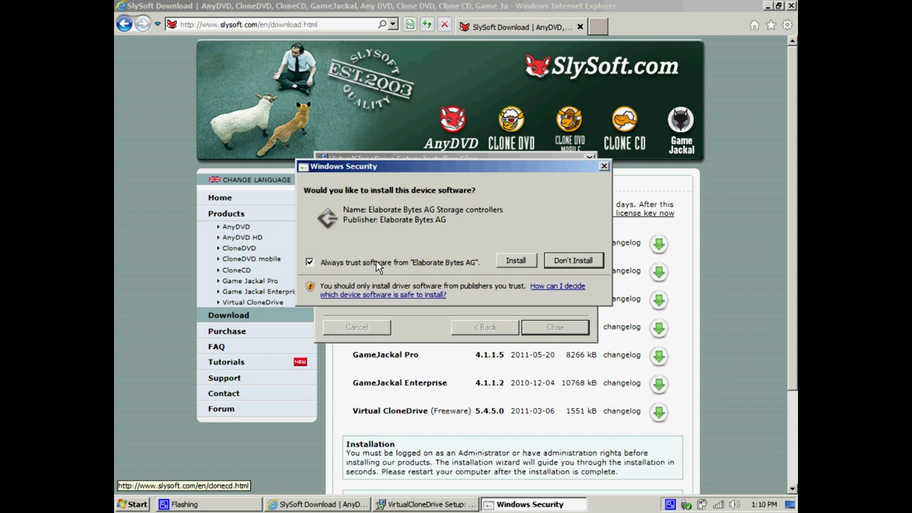
left_click(515, 261)
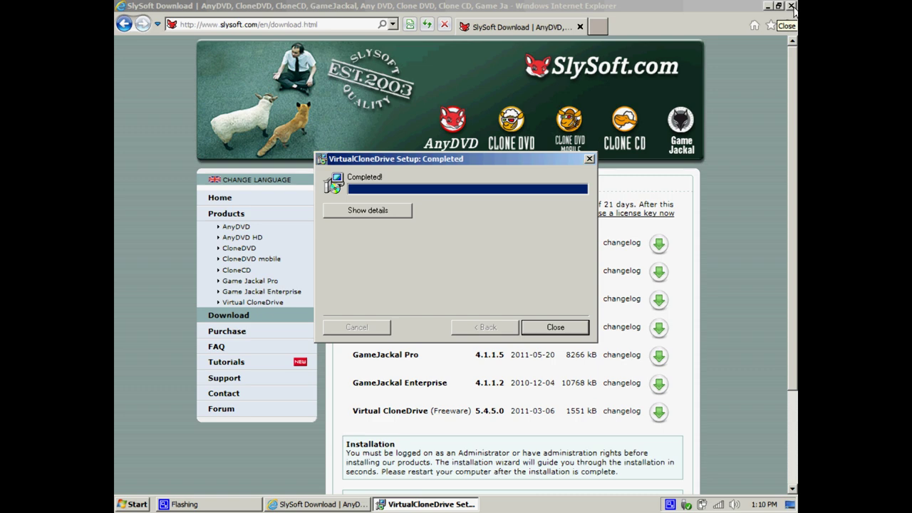
left_click(792, 7)
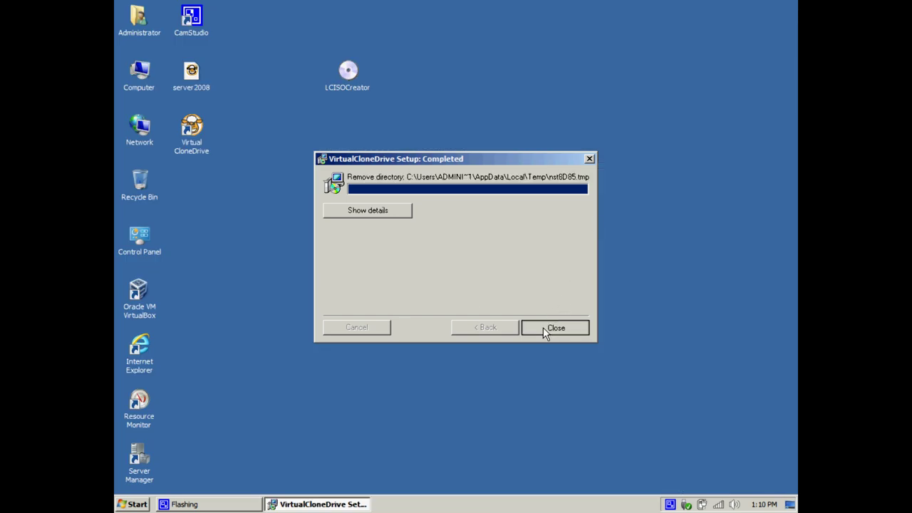
Open the Computer window, inspect BD-ROM Drive (F:) and DVD RW Drive (E:), and move the window clear of the desktop icons
double_click(137, 78)
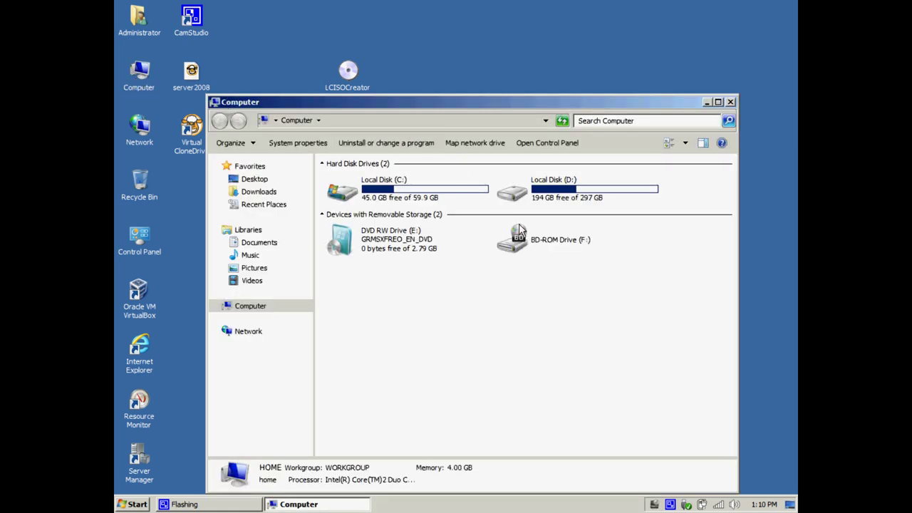
left_click(533, 249)
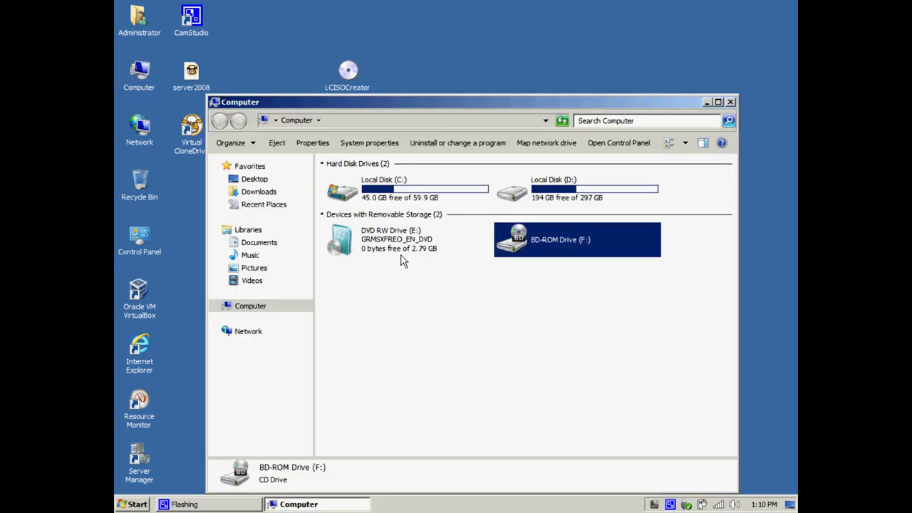
mouse_move(371, 247)
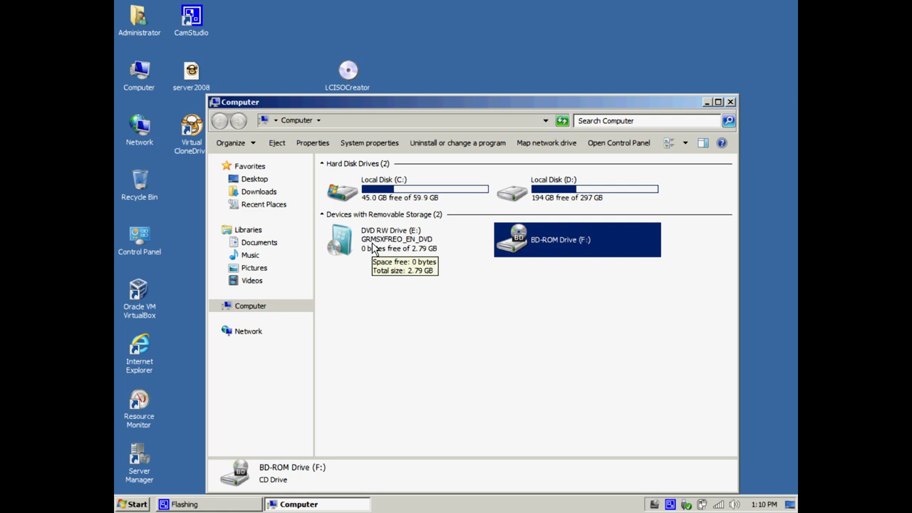
left_click(363, 137)
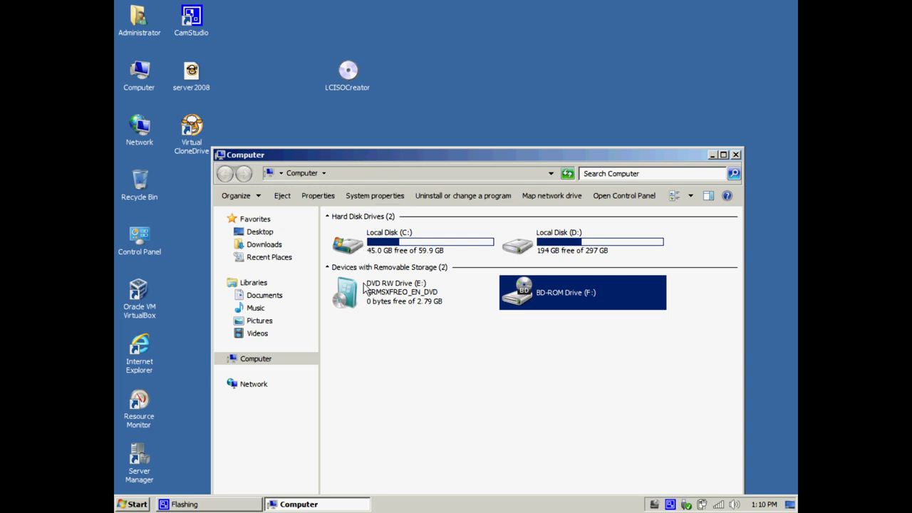
left_click(365, 291)
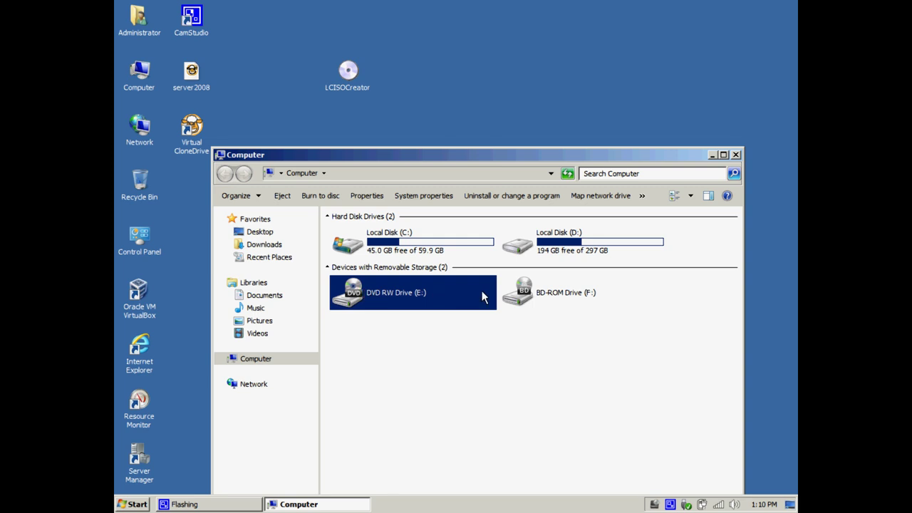
Mount the server2008 image file from the desktop in Virtual CloneDrive F:
left_click(184, 76)
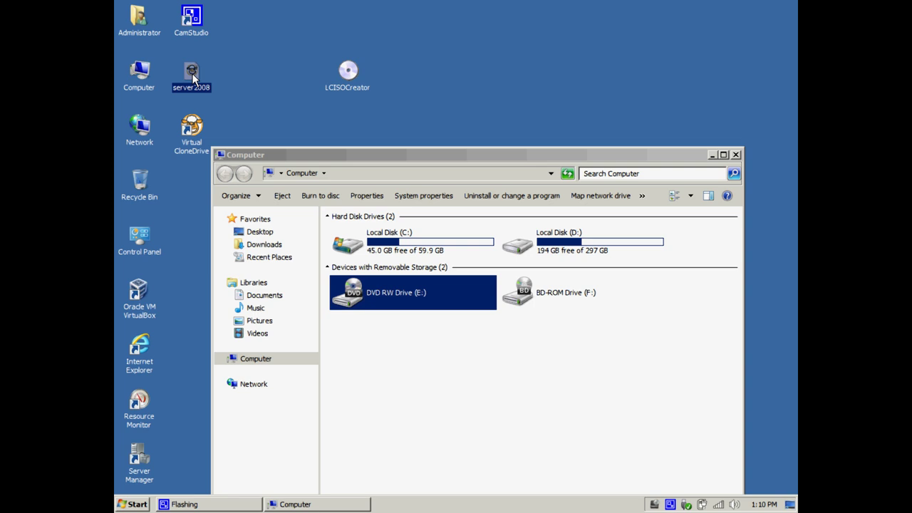
right_click(192, 74)
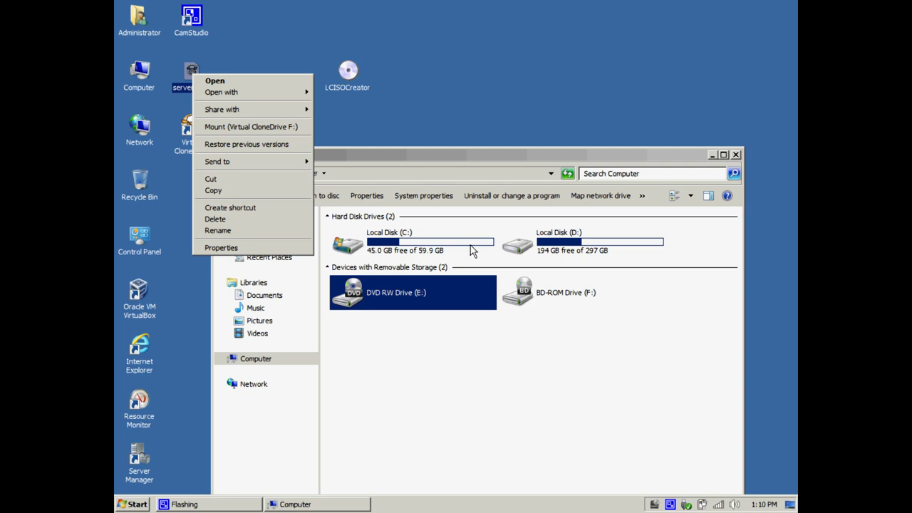
left_click(261, 128)
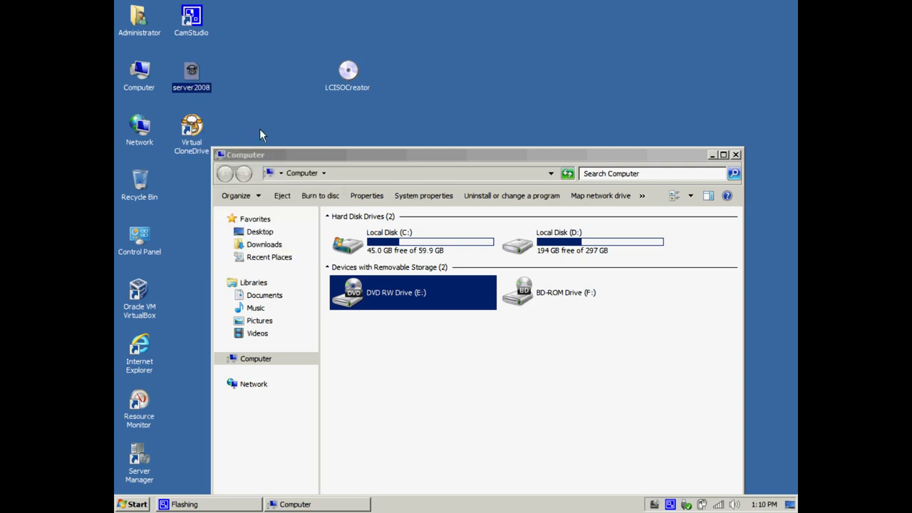